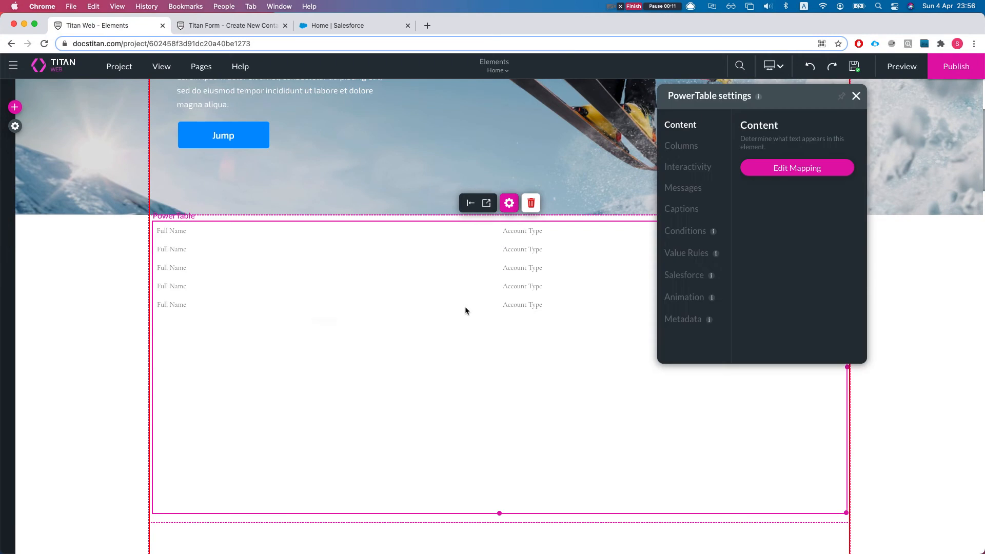
Open the PowerTable's Salesforce mapping for editing
click(796, 169)
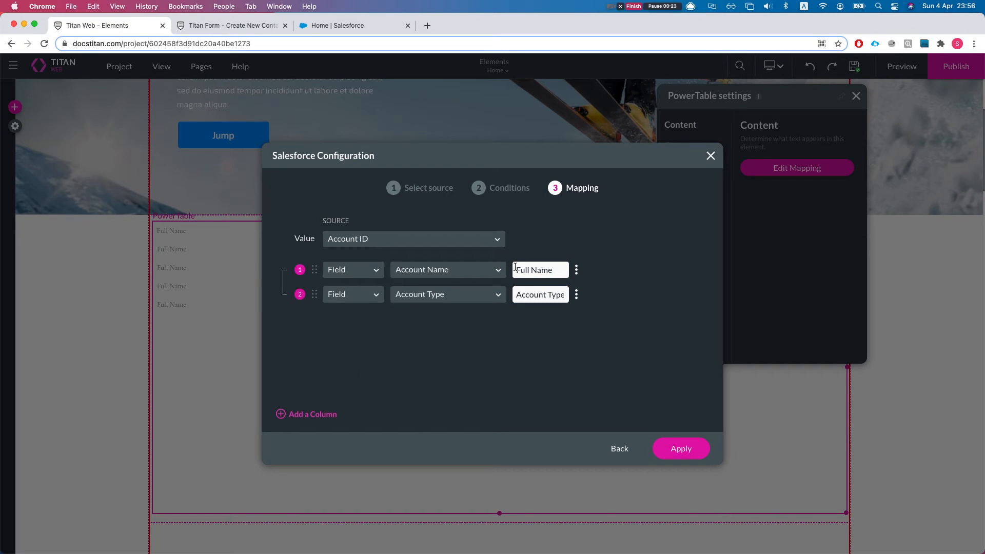
click(576, 294)
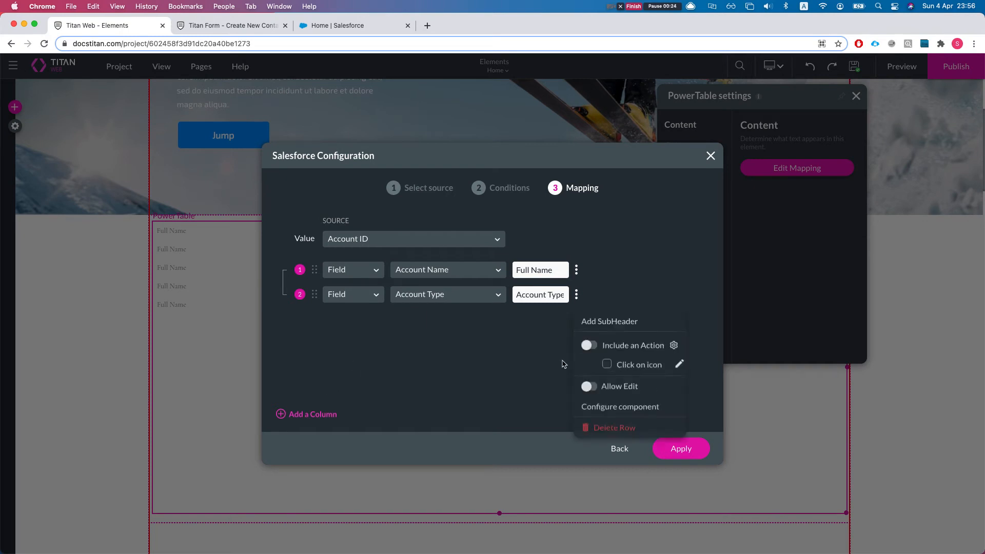
click(619, 413)
click(454, 249)
click(482, 305)
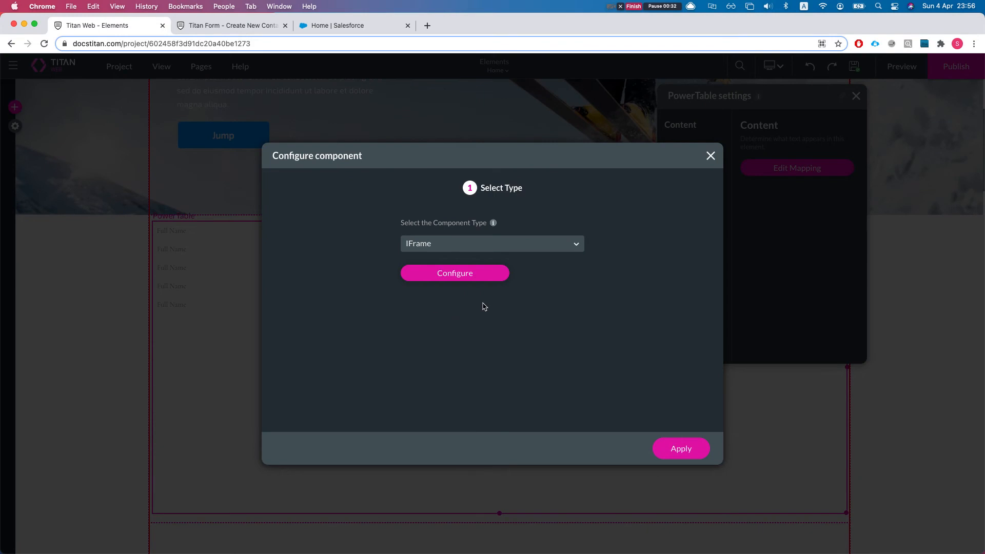
click(443, 274)
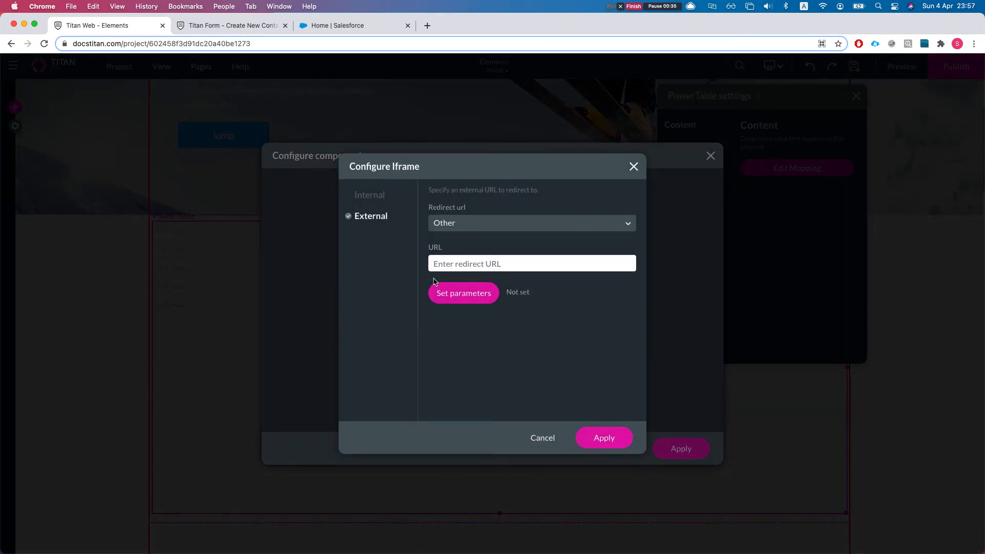
click(481, 223)
click(352, 251)
click(360, 194)
click(389, 218)
click(469, 296)
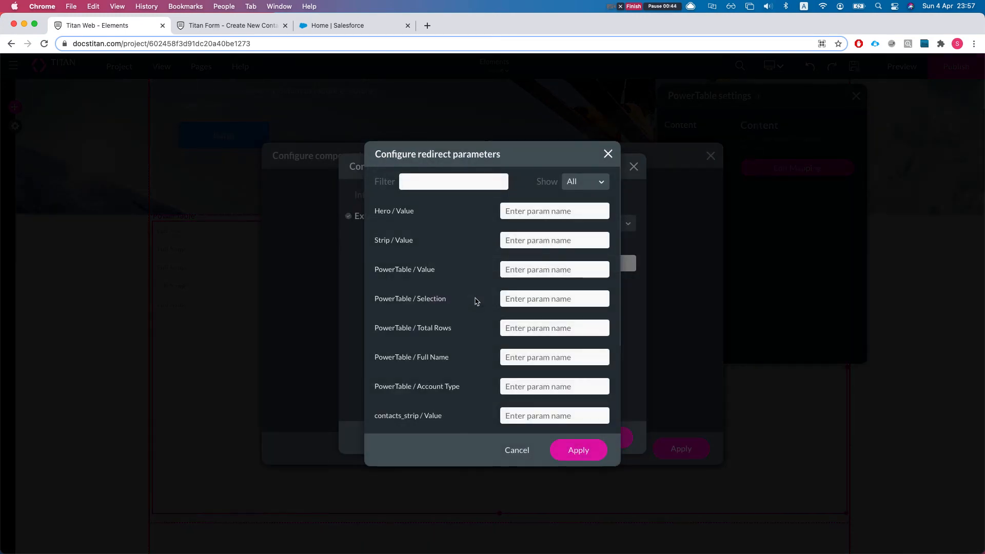
click(606, 155)
click(634, 167)
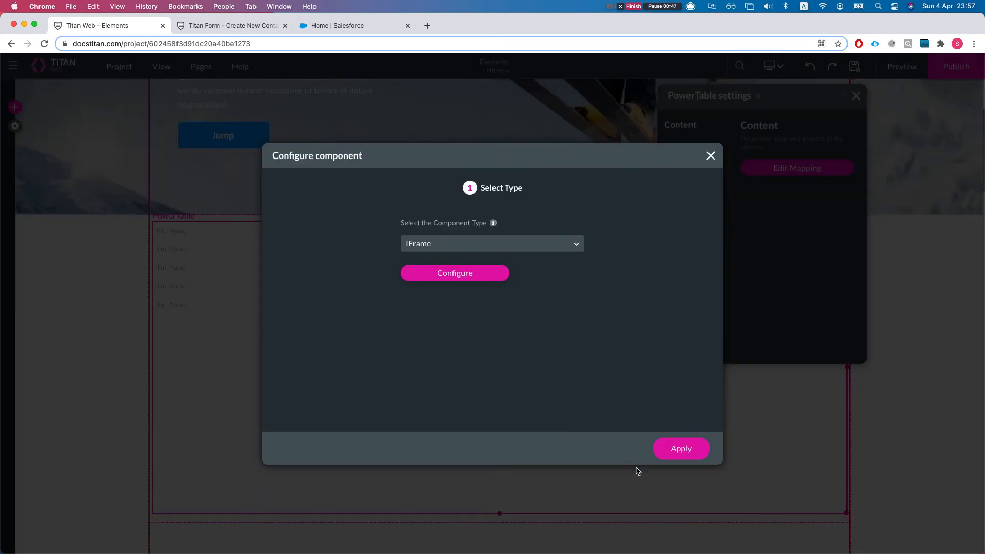
click(712, 157)
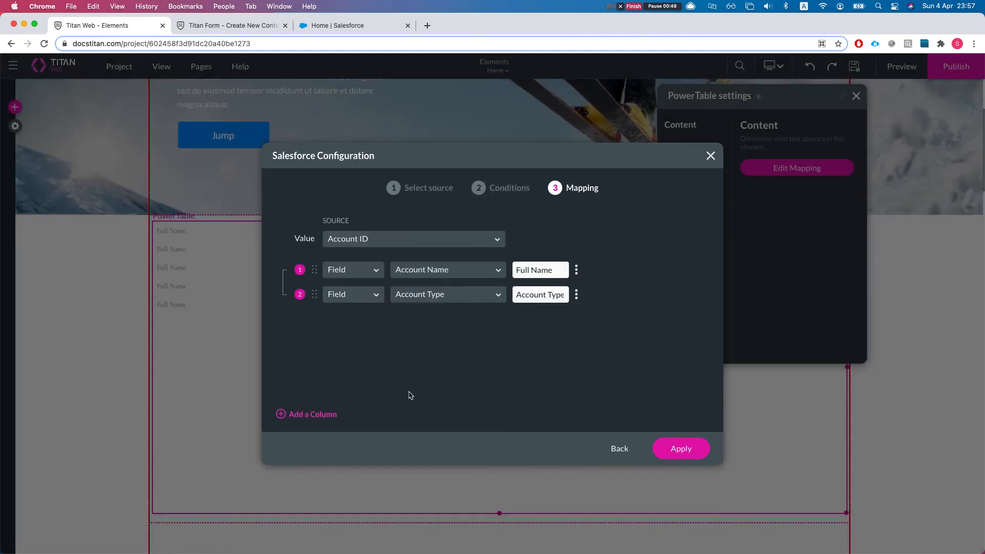
Switch to the contact form in Titan Forms and look up the field ID of the hidden AccountId element
click(231, 26)
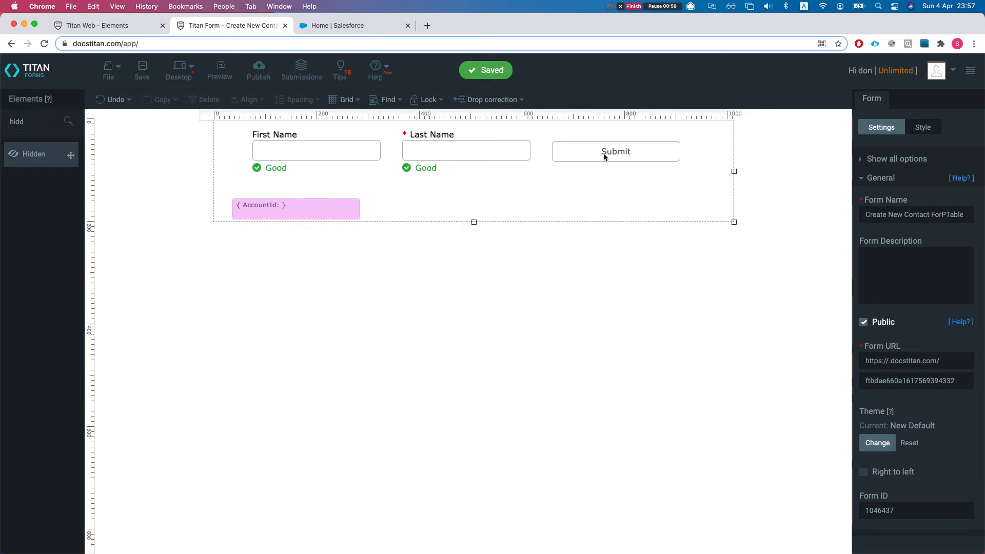
click(297, 216)
drag(313, 211, 325, 210)
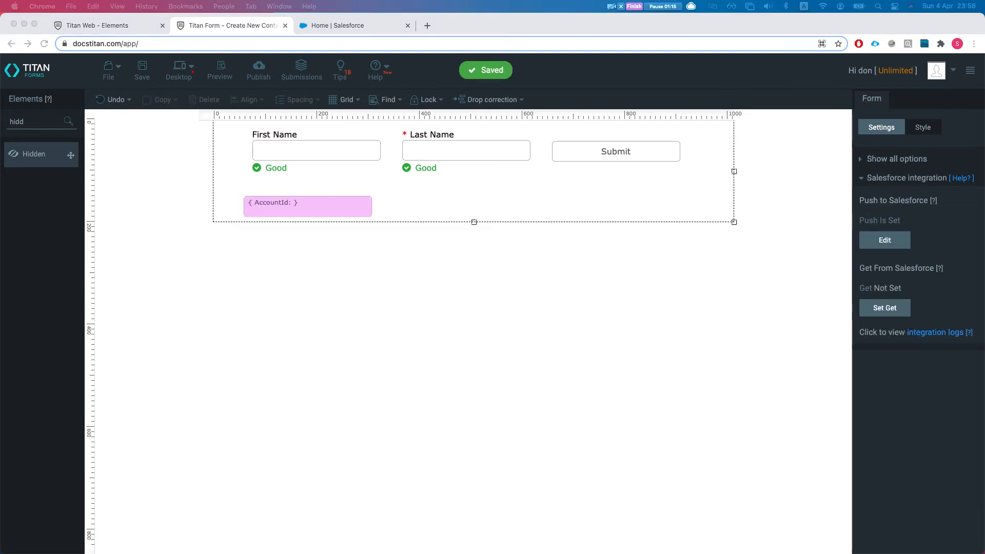
click(301, 208)
click(322, 208)
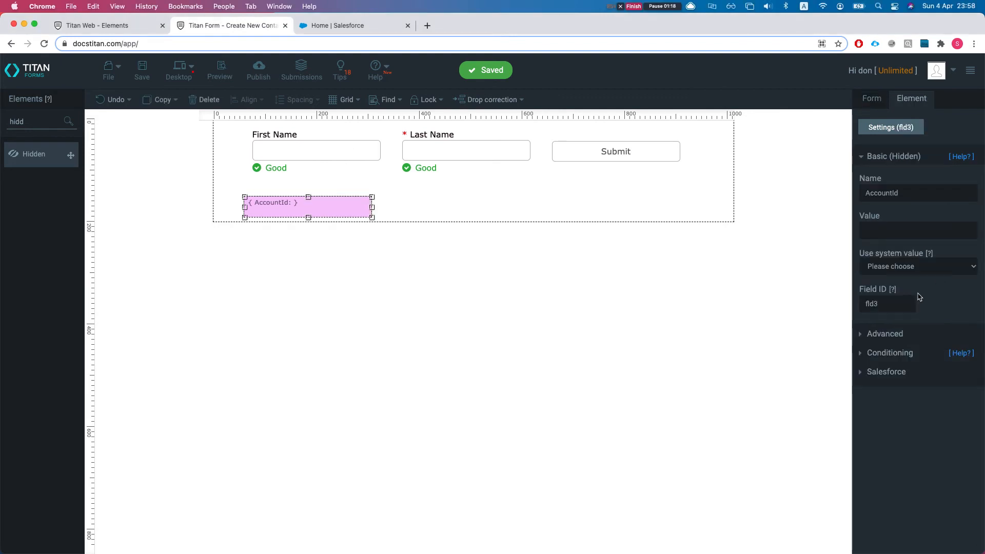
double_click(877, 307)
click(887, 302)
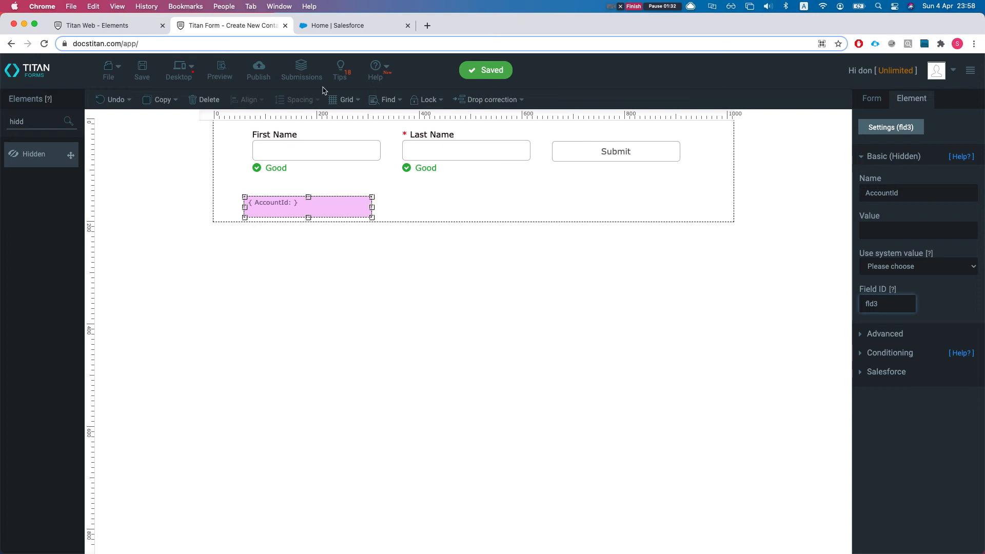
Open the publish options of the contact form and copy its form URL
click(258, 71)
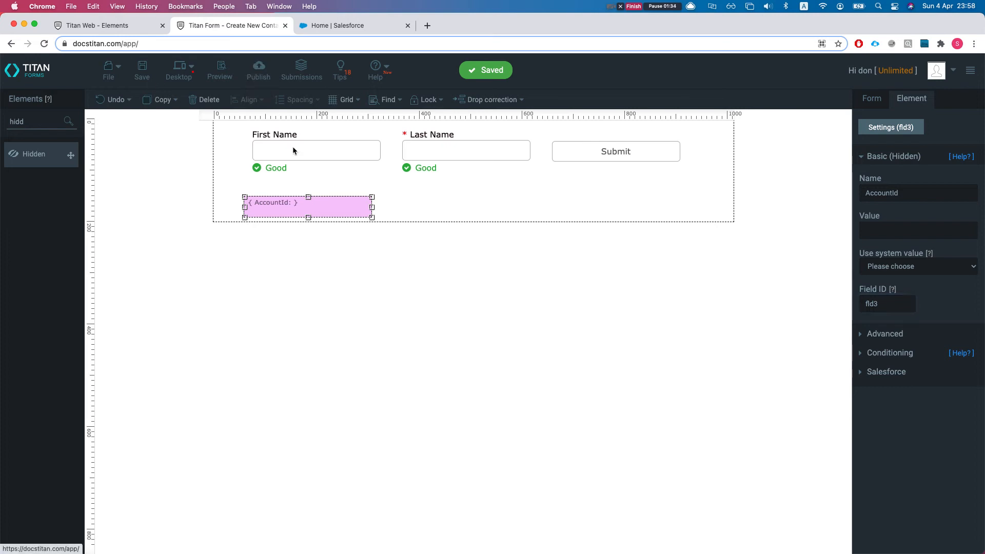
click(381, 115)
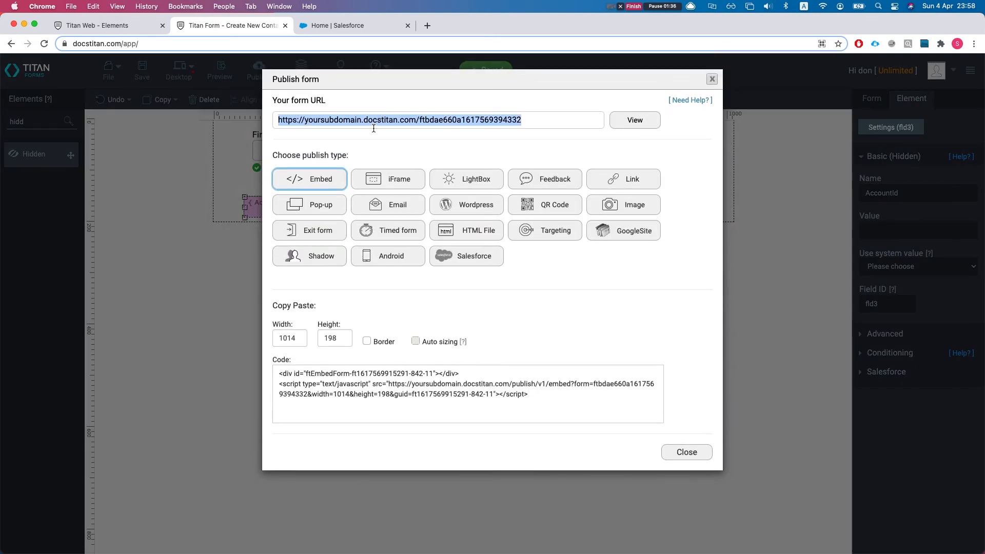
Return to the Titan Web mapping and add a third column of type Static with the value New Contact
click(114, 25)
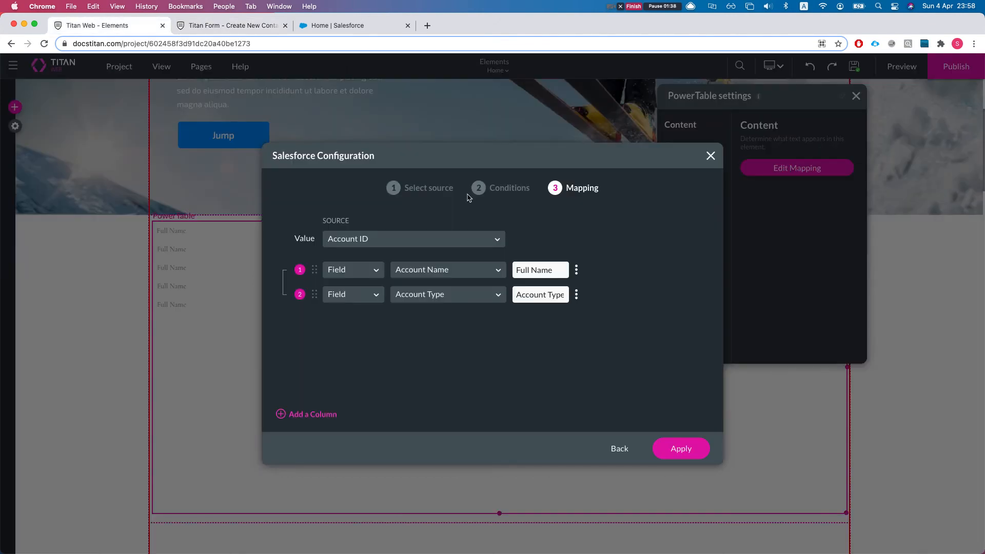
click(306, 414)
click(347, 321)
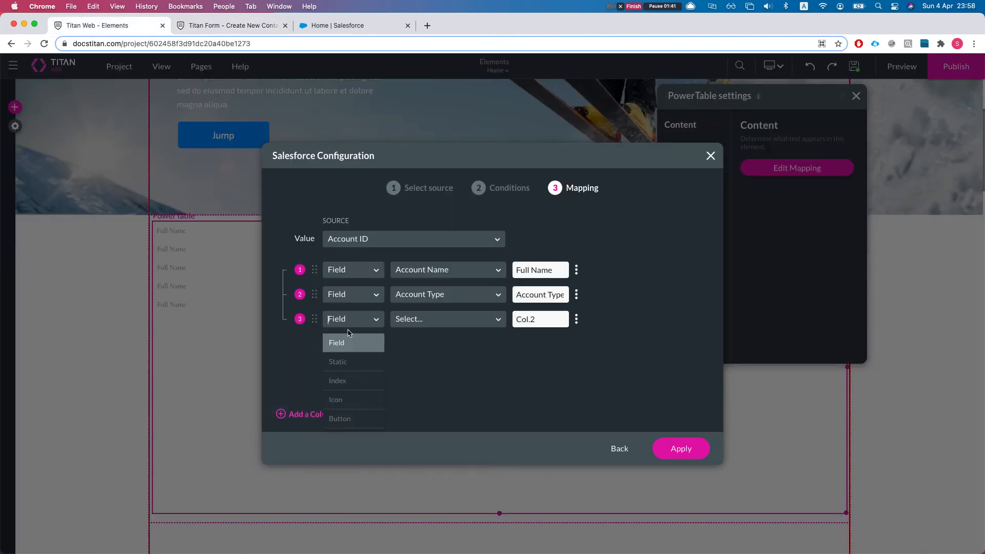
click(341, 358)
click(423, 320)
text(Cre)
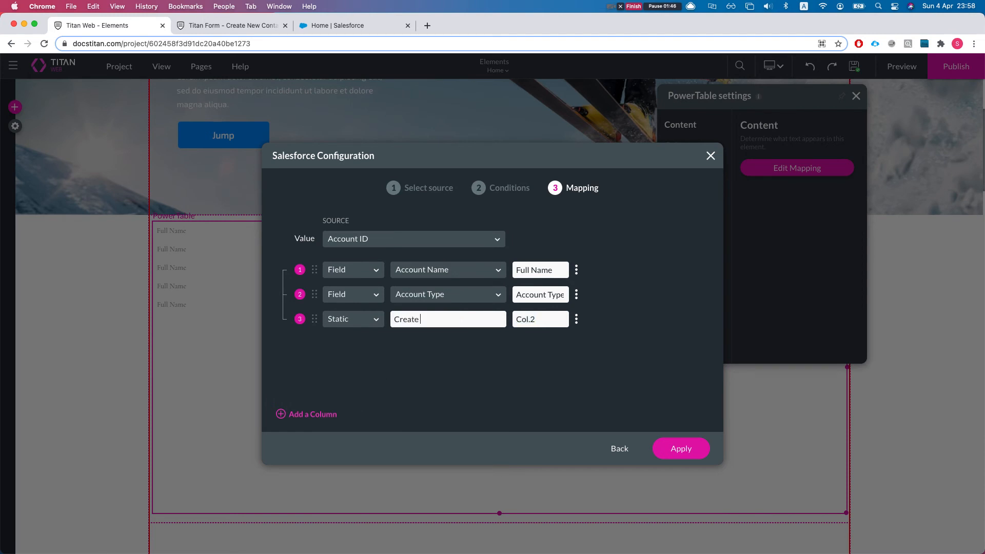
text(at)
key(BackSpace)
key(BackSpace)
key(BackSpace)
key(BackSpace)
key(BackSpace)
text(New Contact)
Name the third mapping column New Contact
triple_click(521, 321)
text(N)
key(BackSpace)
text(New Contact)
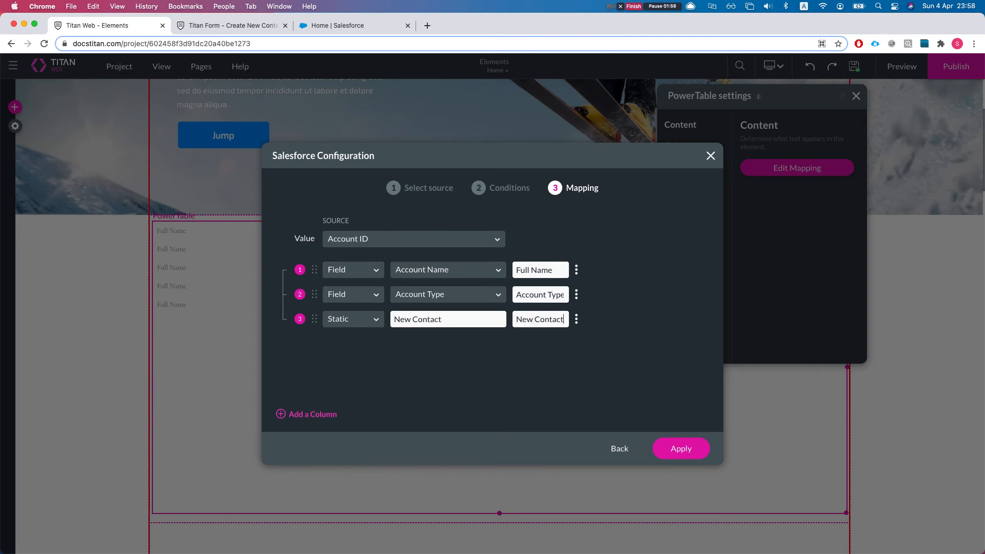
Configure an IFrame component for the New Contact column and paste the copied form URL as its external URL
click(576, 320)
click(622, 431)
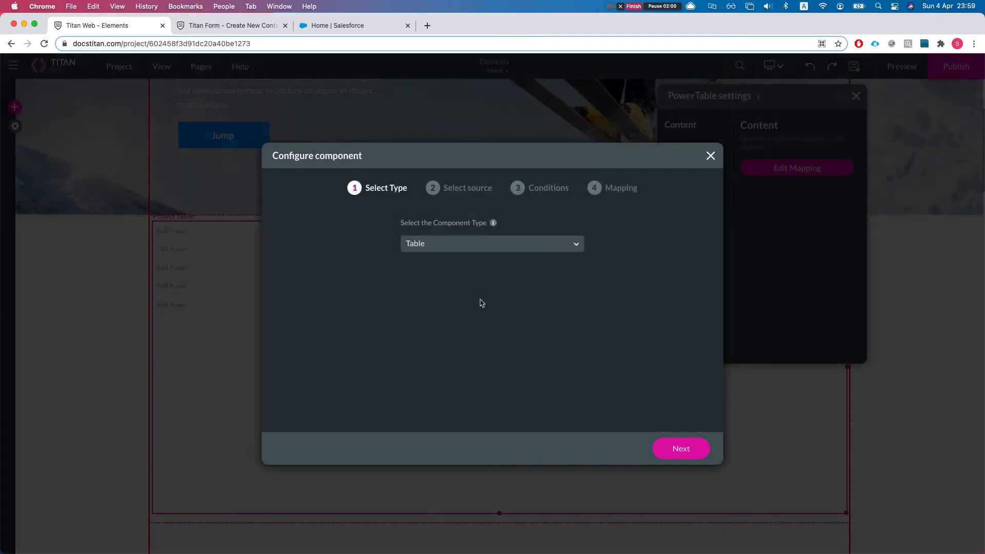
click(458, 243)
click(444, 305)
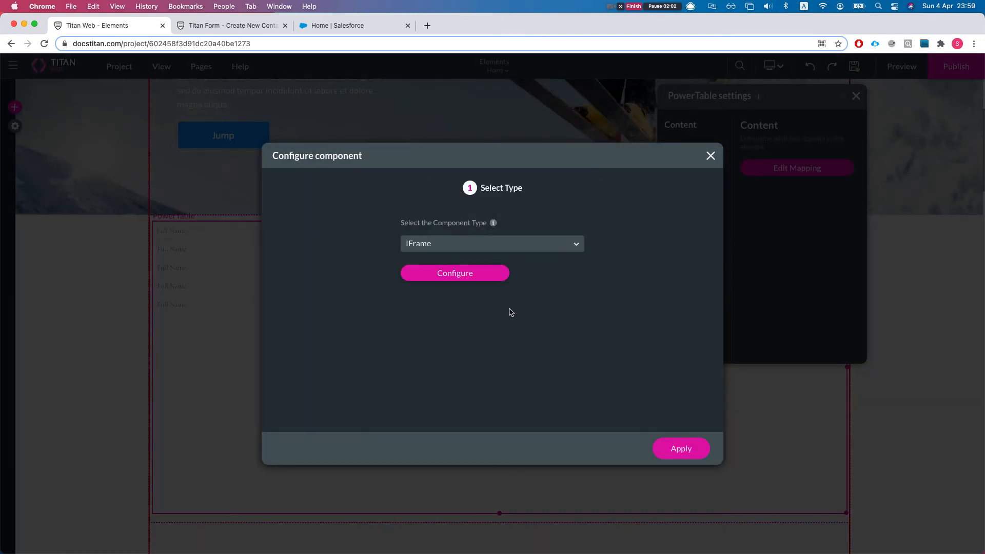
click(472, 281)
click(464, 263)
key(super+v)
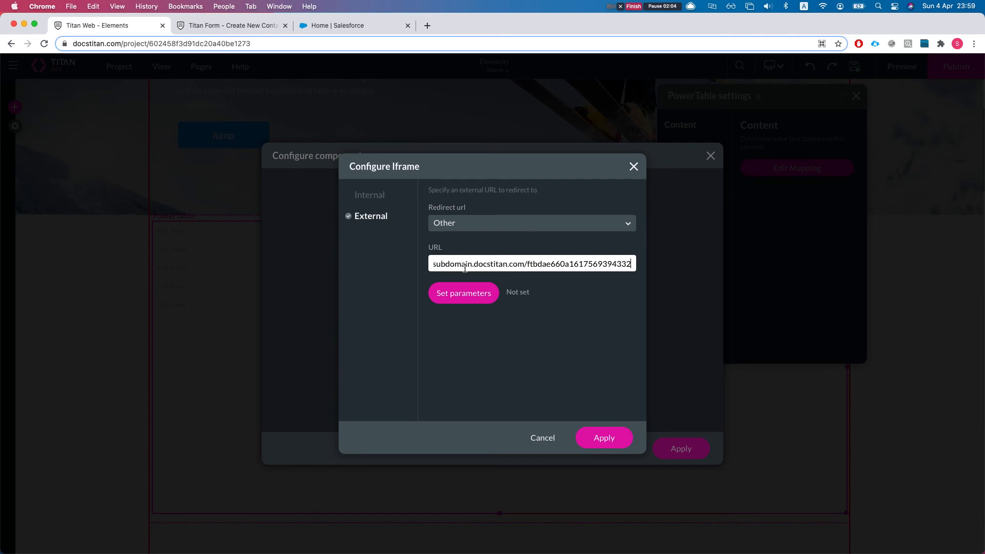
Set the IFrame's redirect parameter for PowerTable / Value to fld3
click(478, 293)
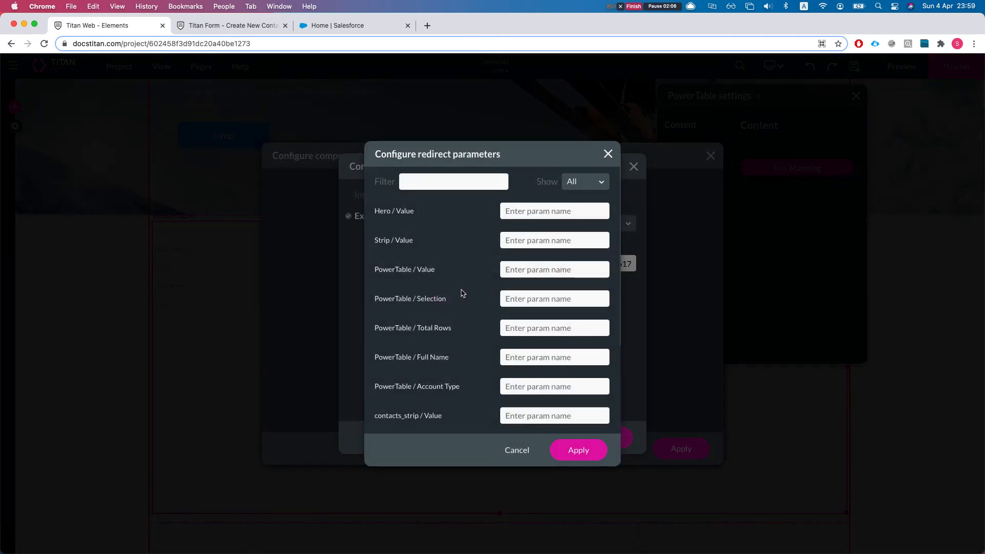
click(426, 282)
click(426, 281)
click(547, 269)
text(fld3)
Check the hidden AccountId element's field ID in Titan Forms behind the publish dialog and return to Titan Web
click(231, 25)
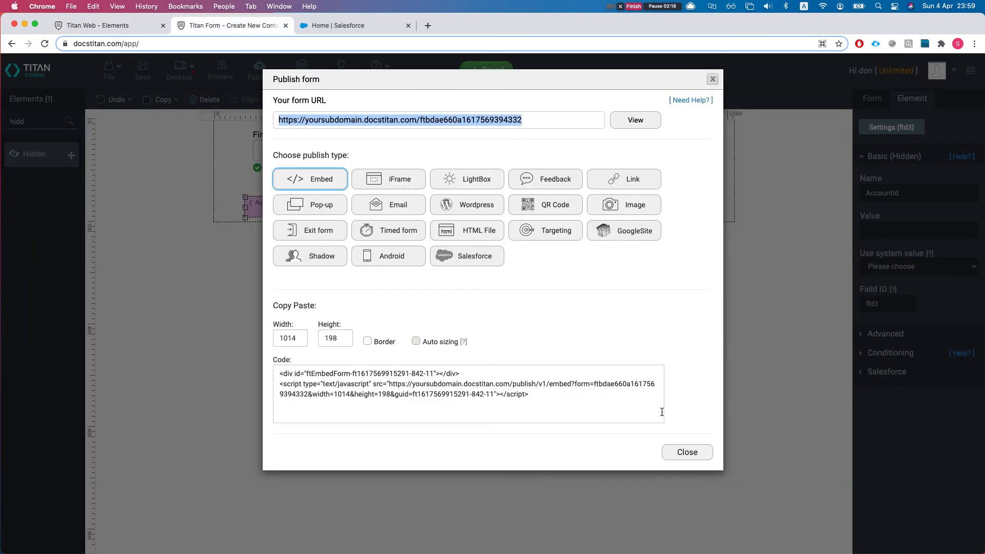
click(687, 452)
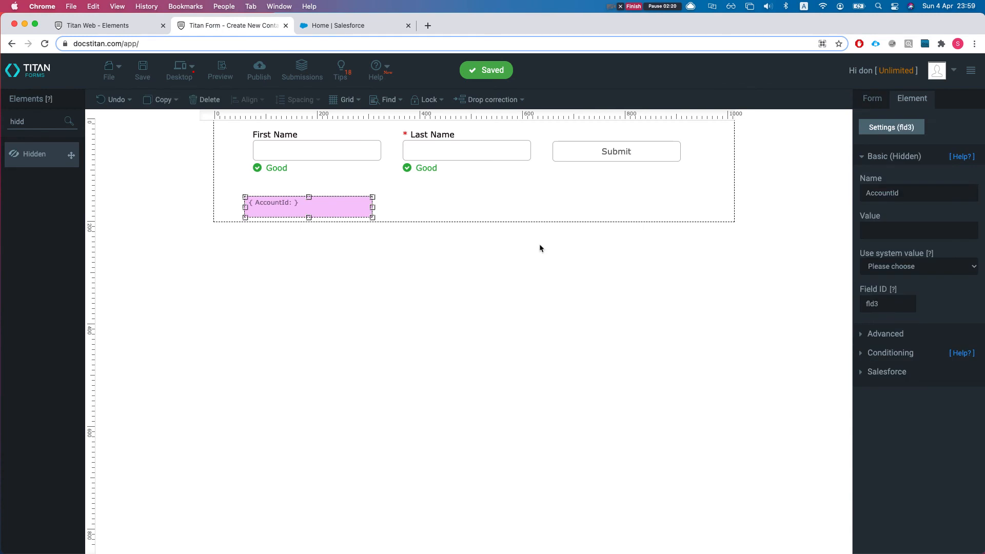
click(154, 26)
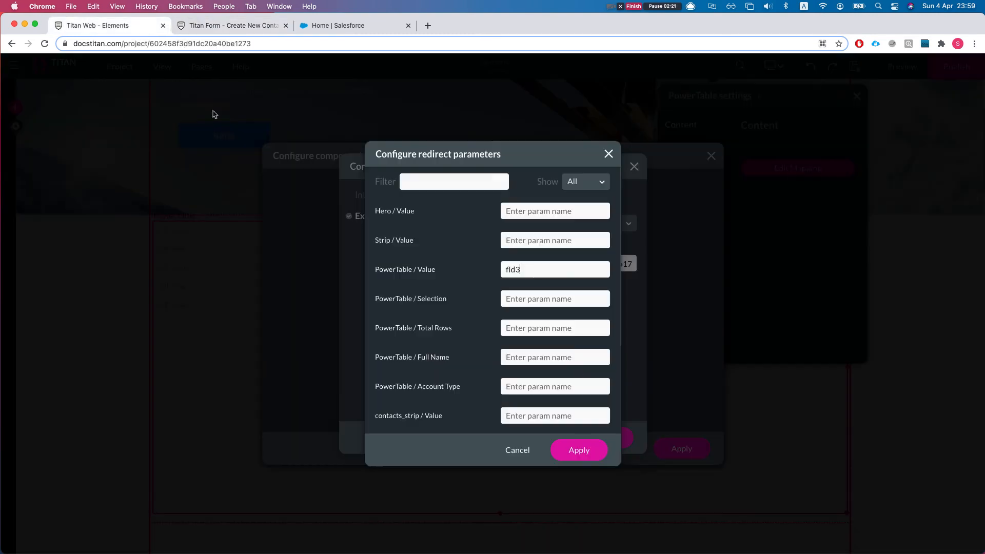
Apply the redirect parameters, IFrame component and PowerTable mapping
click(580, 452)
click(602, 439)
click(691, 453)
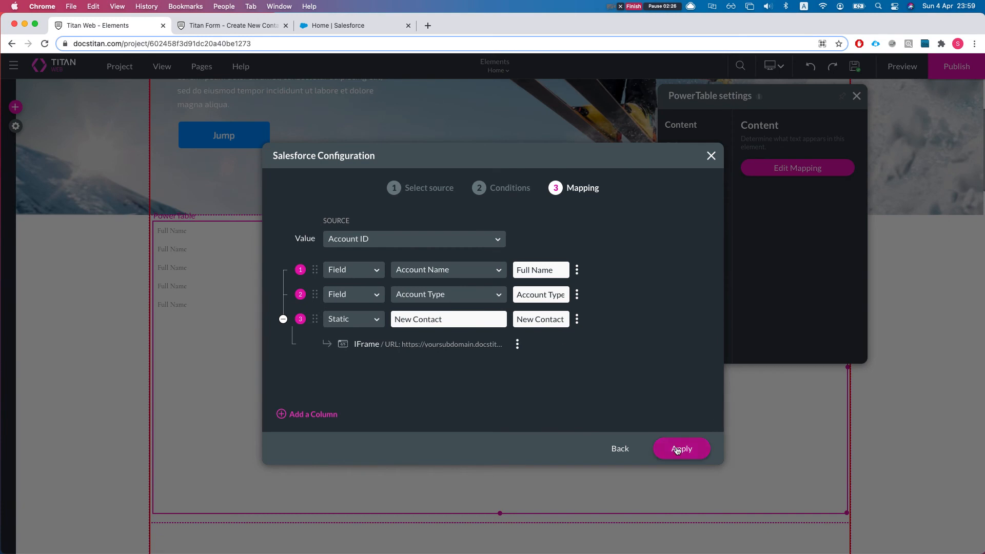
click(677, 450)
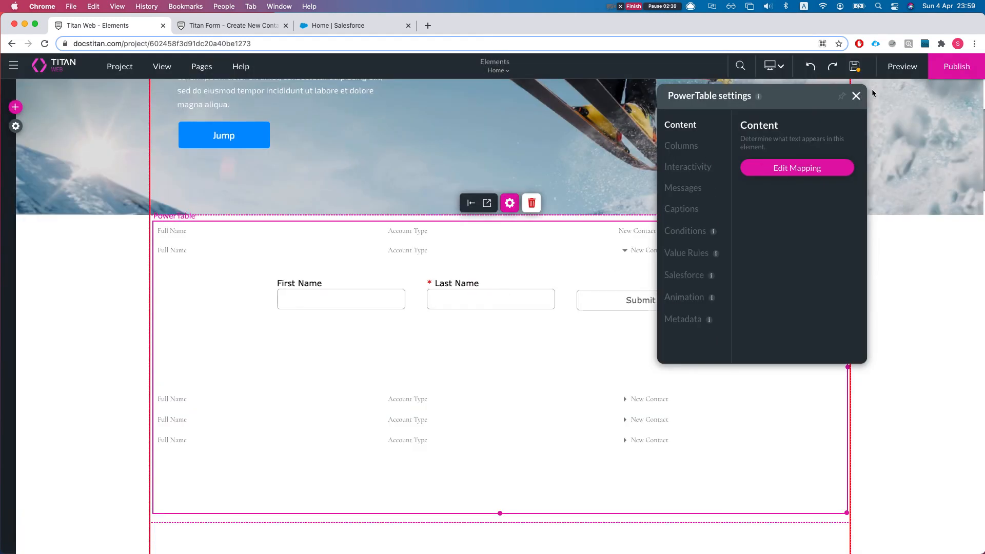
Close the PowerTable settings, preview the page and expand the New Contact form in the Edge C row
click(857, 97)
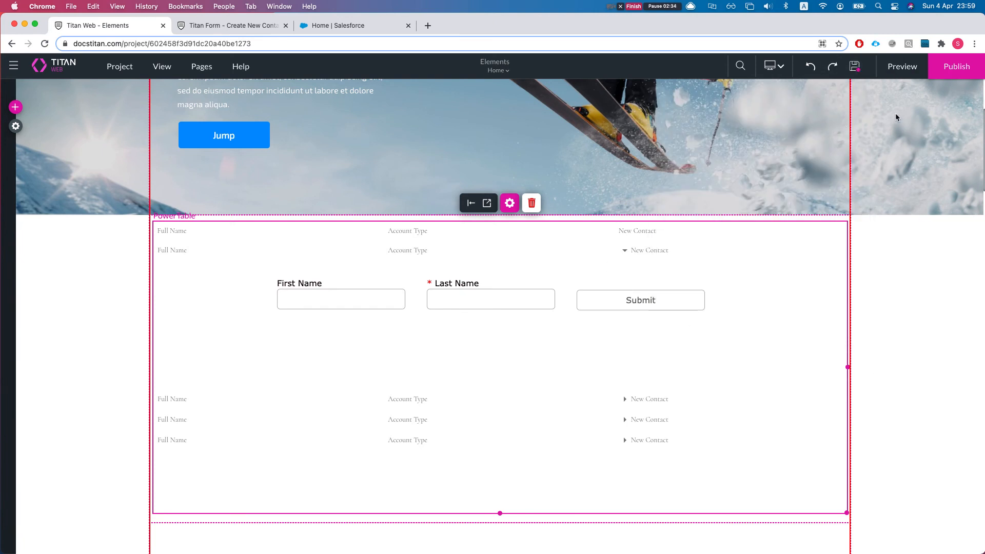
click(902, 67)
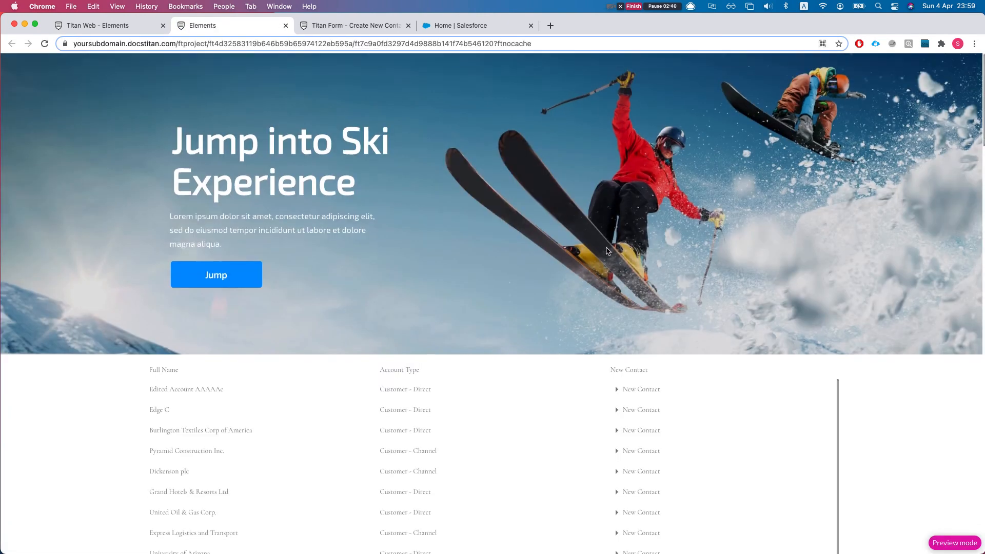
scroll(282, 302, down, 3)
scroll(297, 359, up, 5)
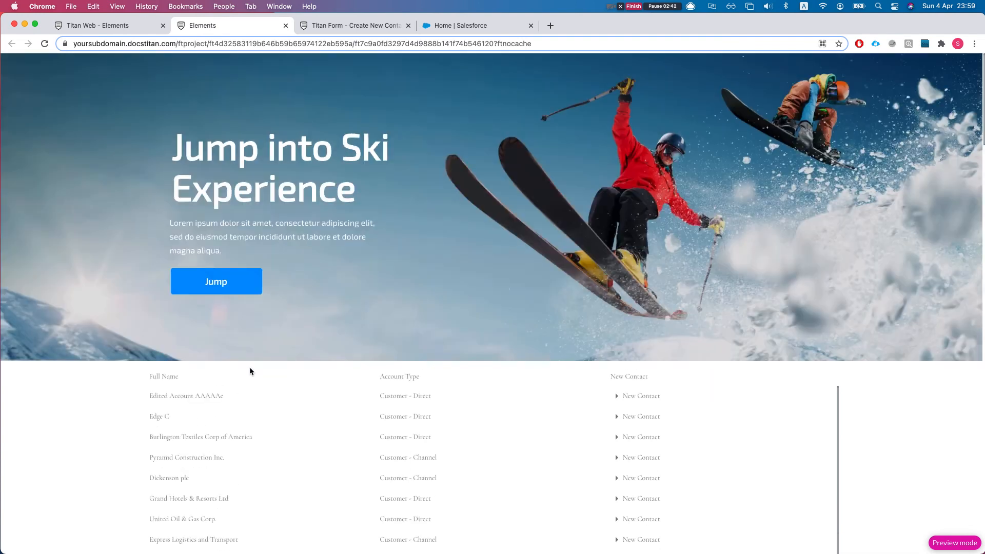
click(618, 417)
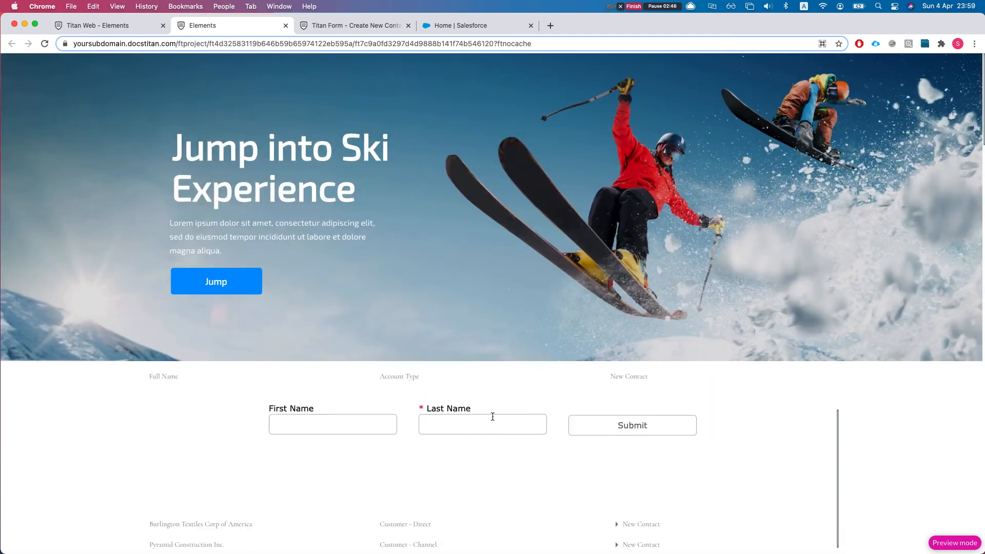
Fill in the contact form with first name "New" and last name "from Power Table" and submit it
click(315, 437)
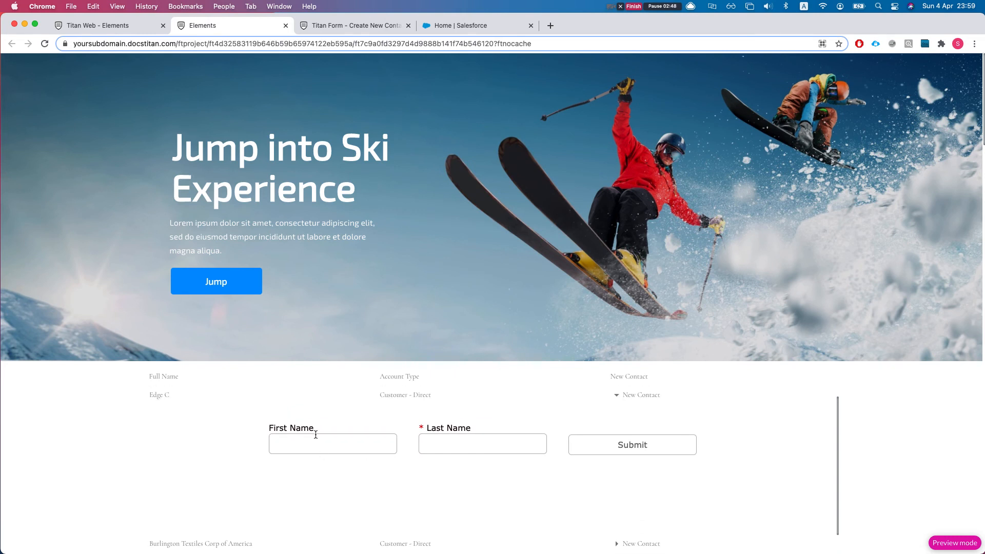
text(New)
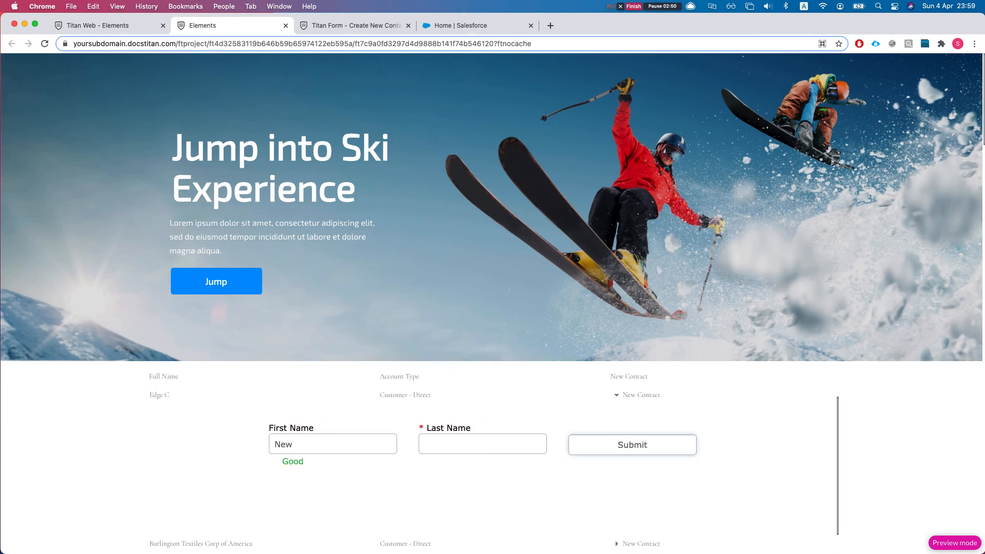
click(451, 445)
text(from Powe)
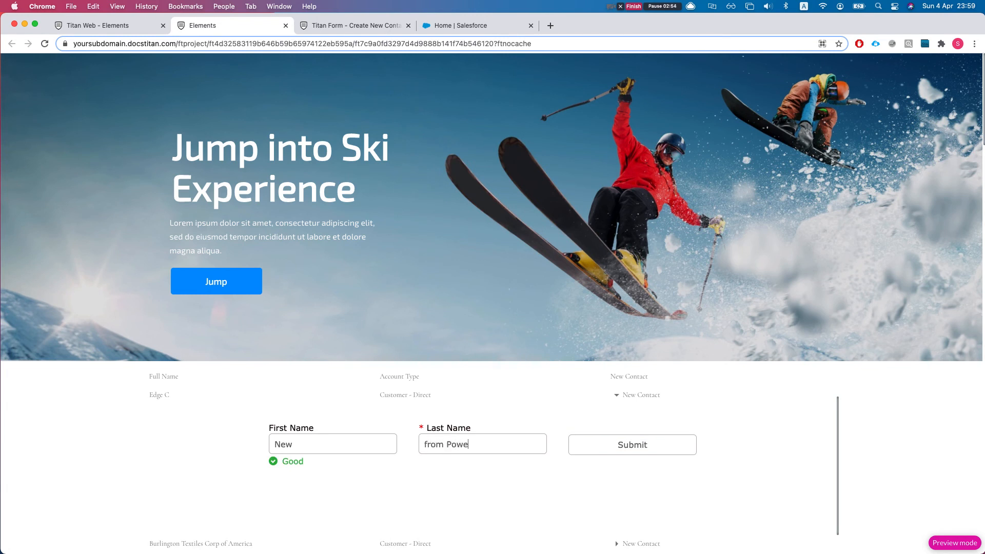
text(r Table)
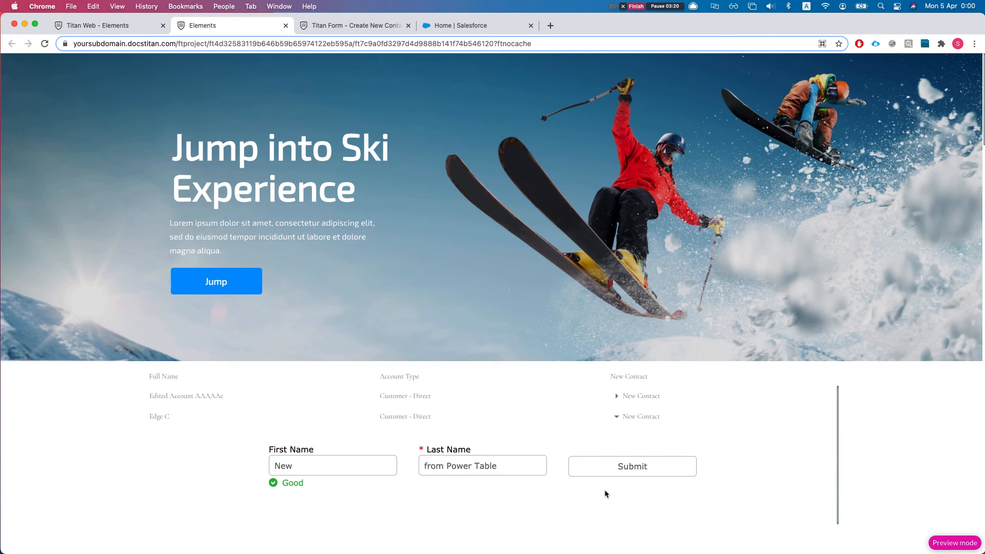
click(624, 471)
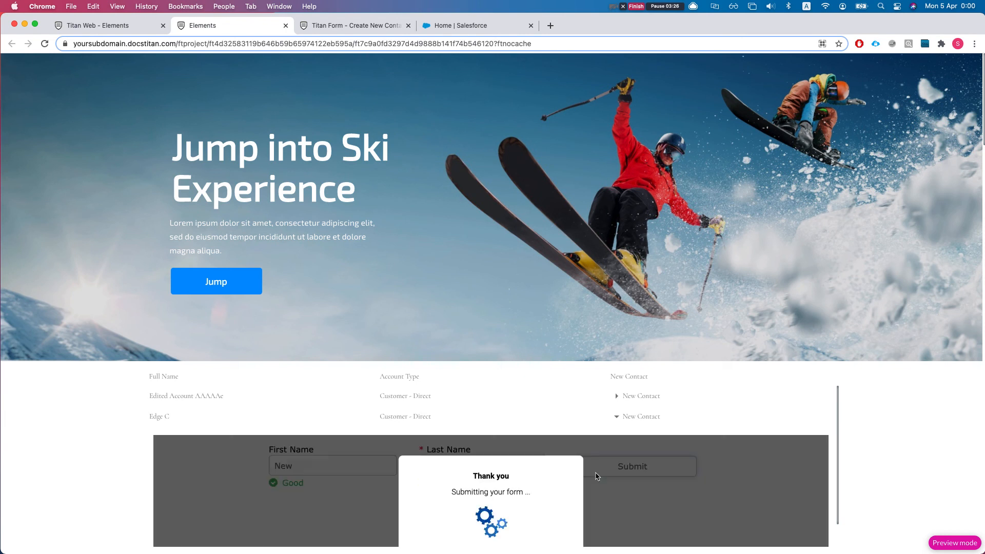
Switch to the contact form in Titan Forms, open its Salesforce integration logs and check the contact creation entry's message
click(349, 26)
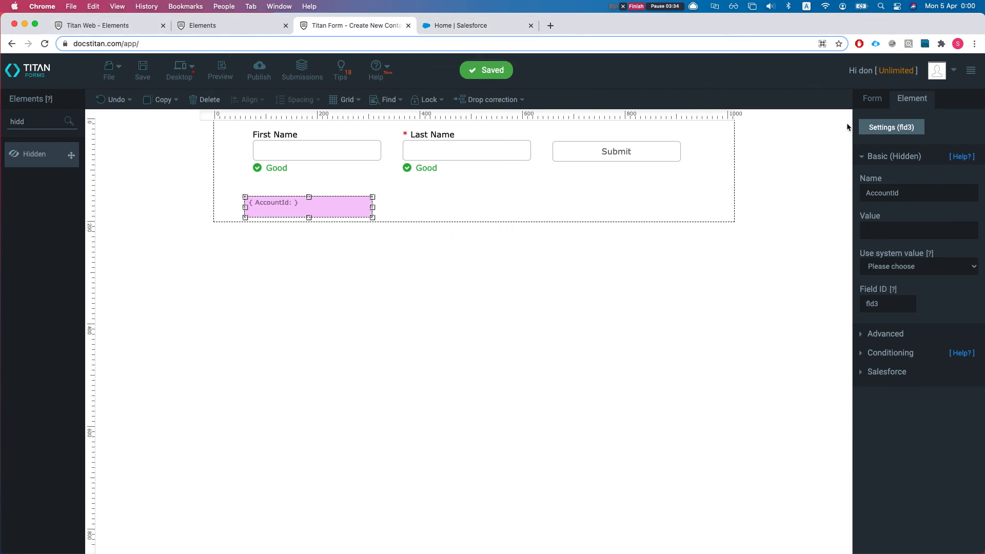
click(872, 98)
click(933, 333)
click(461, 25)
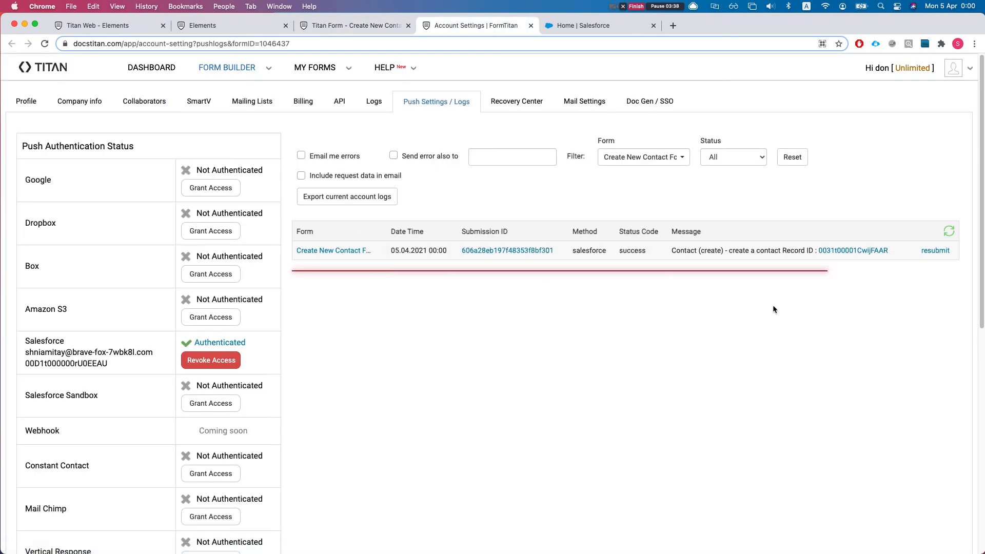
drag(697, 250, 721, 251)
Open the created contact's Salesforce record from the log and check the name and account name in its details
click(841, 250)
click(582, 24)
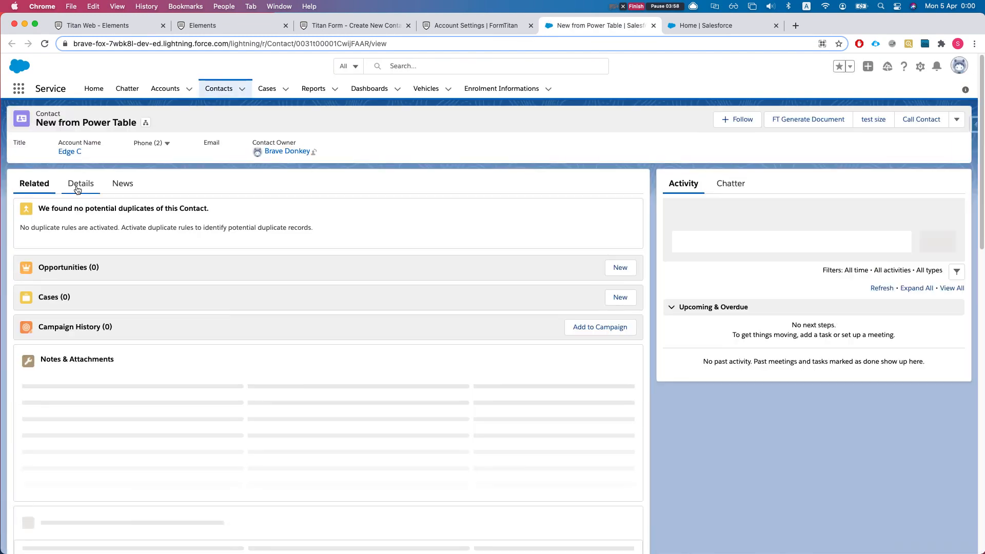
click(79, 185)
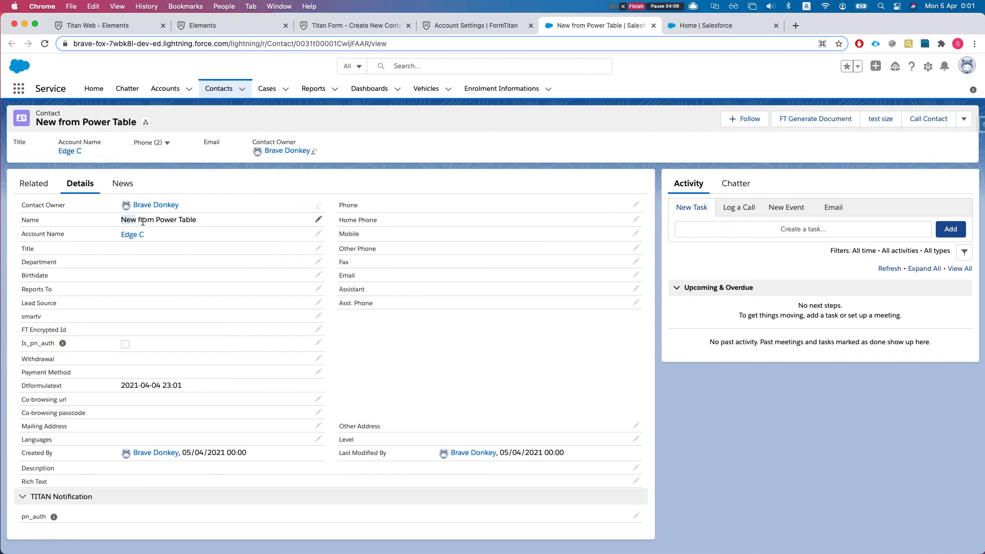
double_click(126, 219)
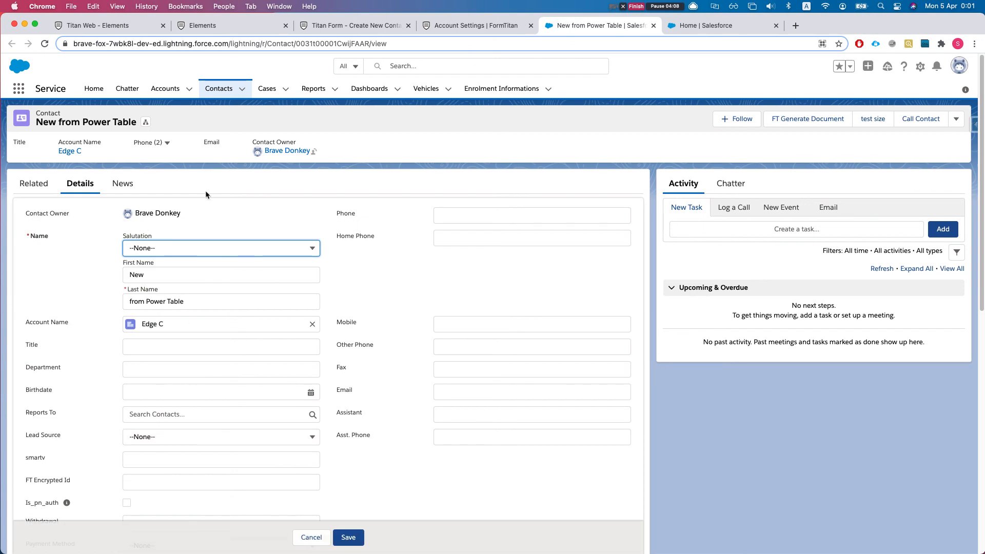
Return to the contact form in Titan Forms, enable Show Hidden Fields in Debug Mode and save the form
click(207, 27)
click(346, 32)
click(454, 32)
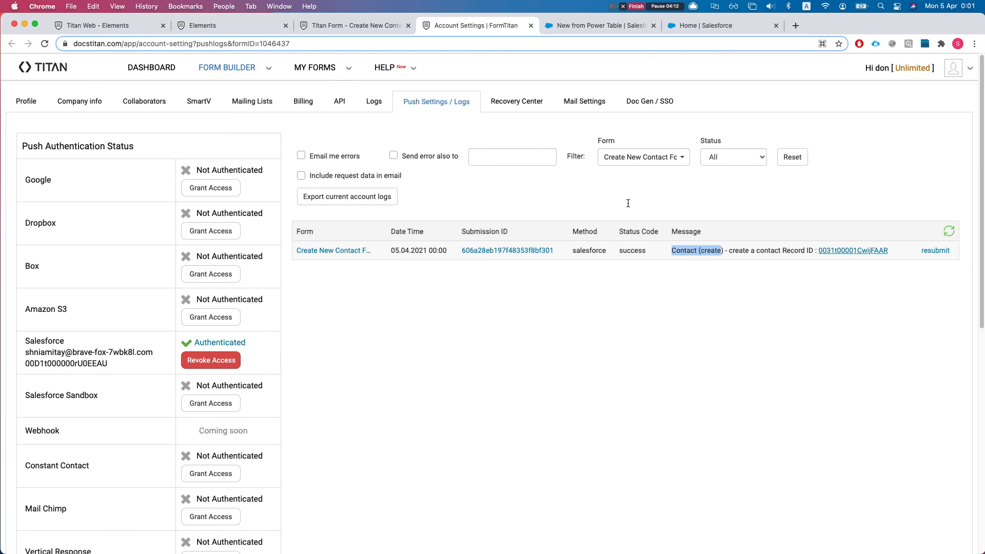
click(326, 26)
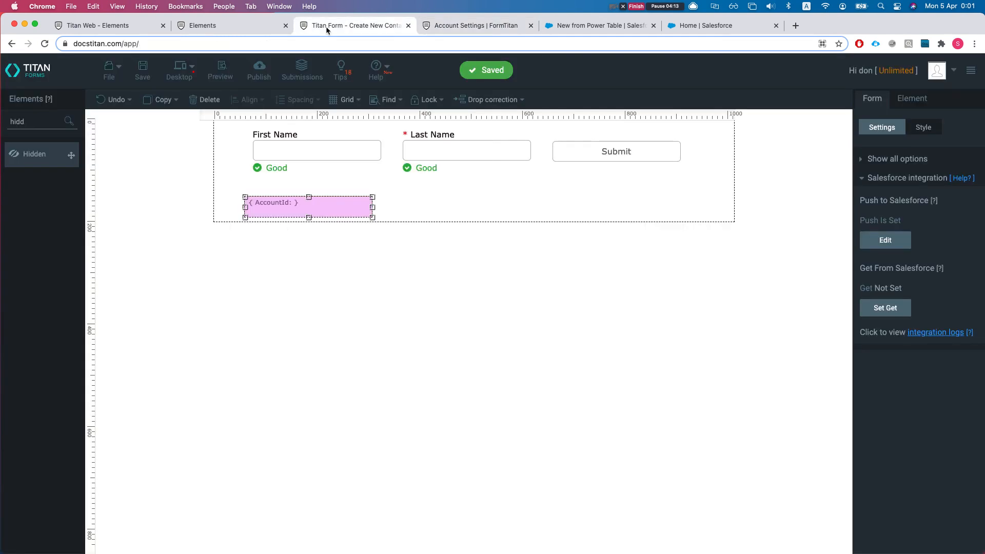
click(871, 179)
click(888, 312)
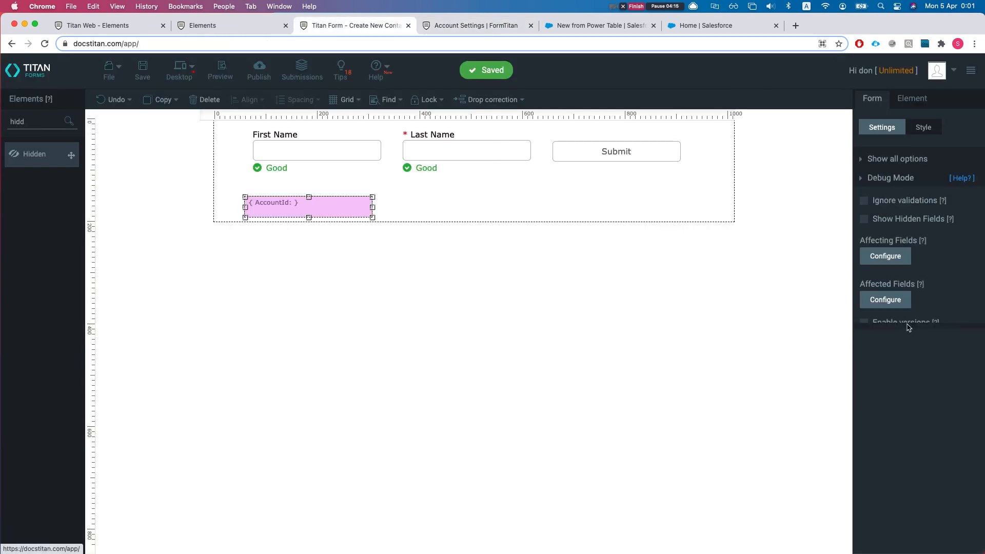
click(865, 220)
click(142, 72)
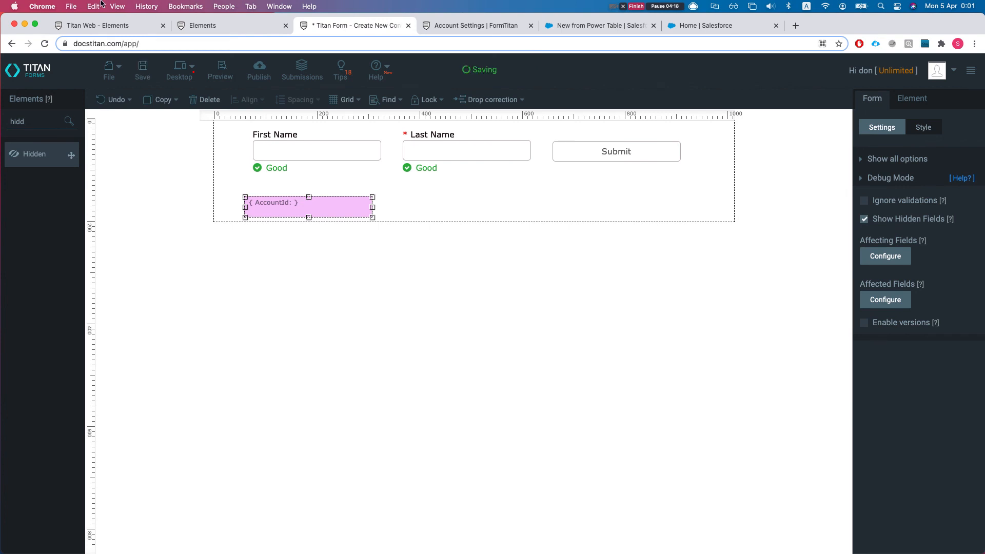
Return to the page preview, collapse the Edge C form, expand New Contact for Pyramid Construction Inc. and examine the hidden AccountId value
click(109, 25)
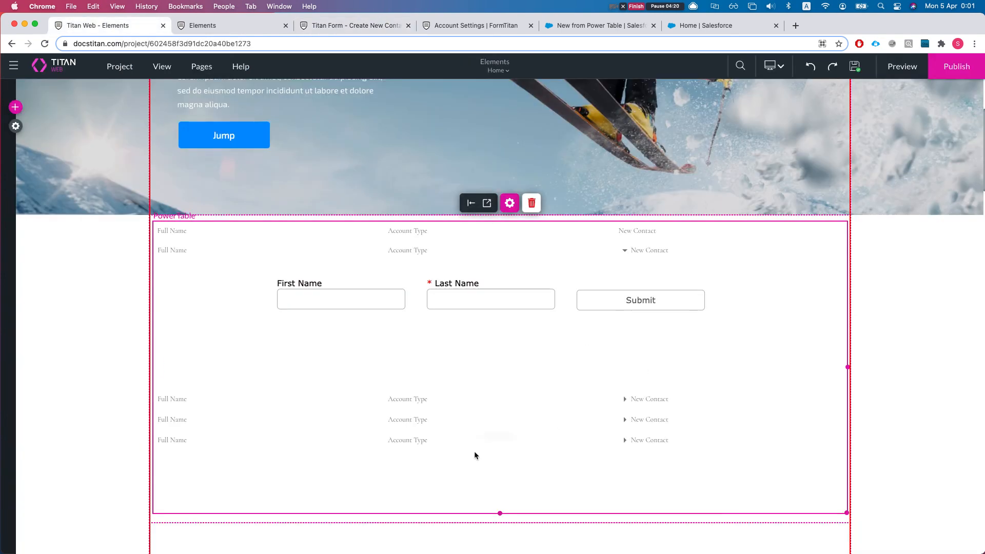
click(226, 26)
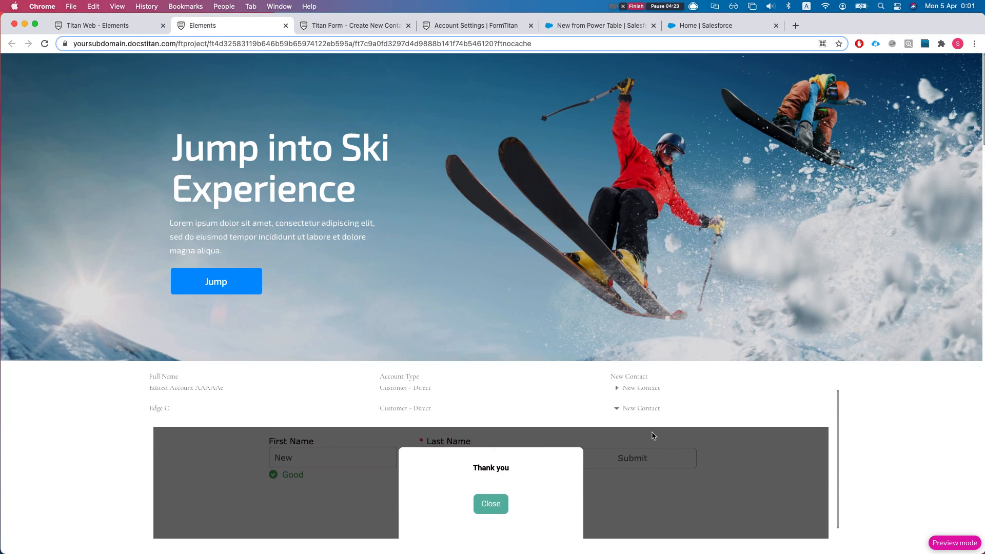
click(617, 409)
click(617, 450)
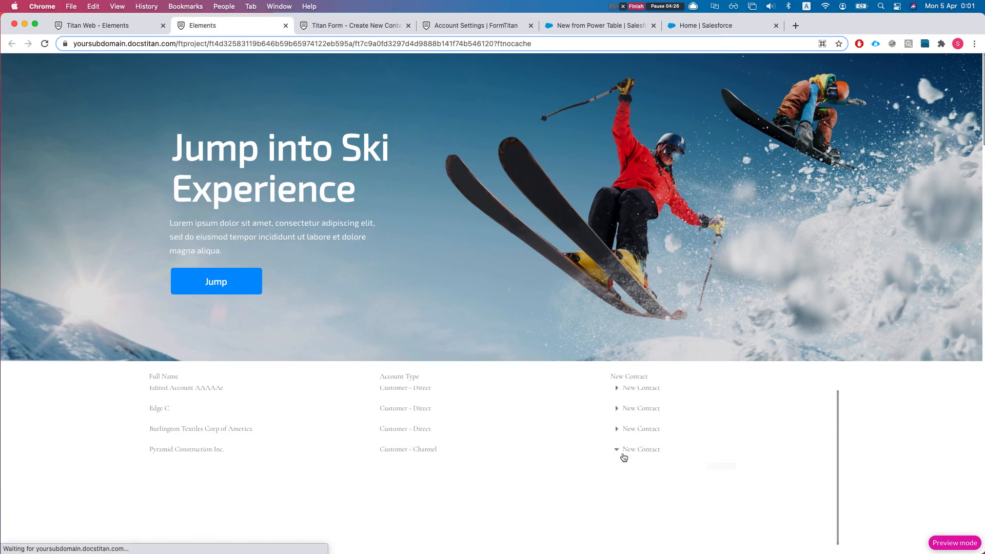
scroll(253, 488, down, 2)
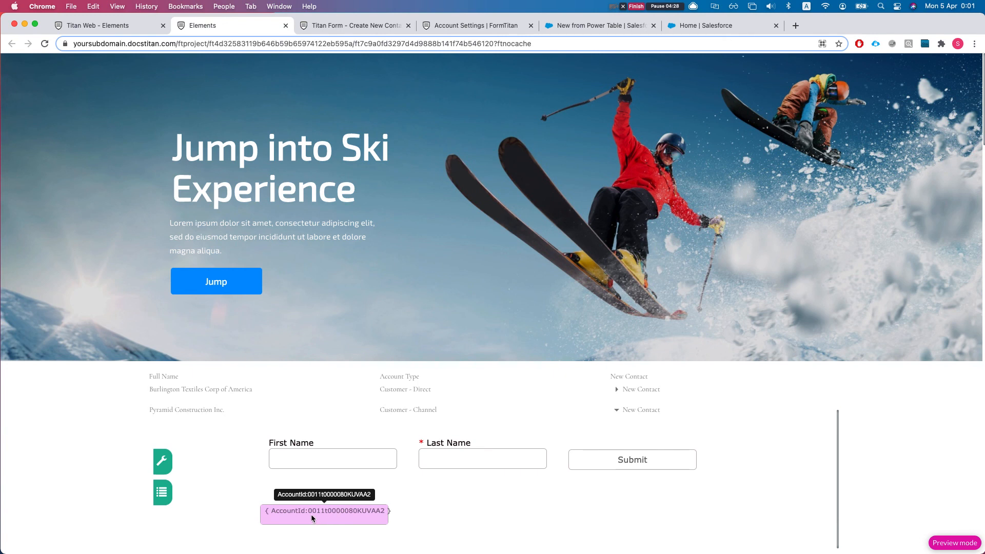
drag(312, 512, 378, 512)
click(377, 512)
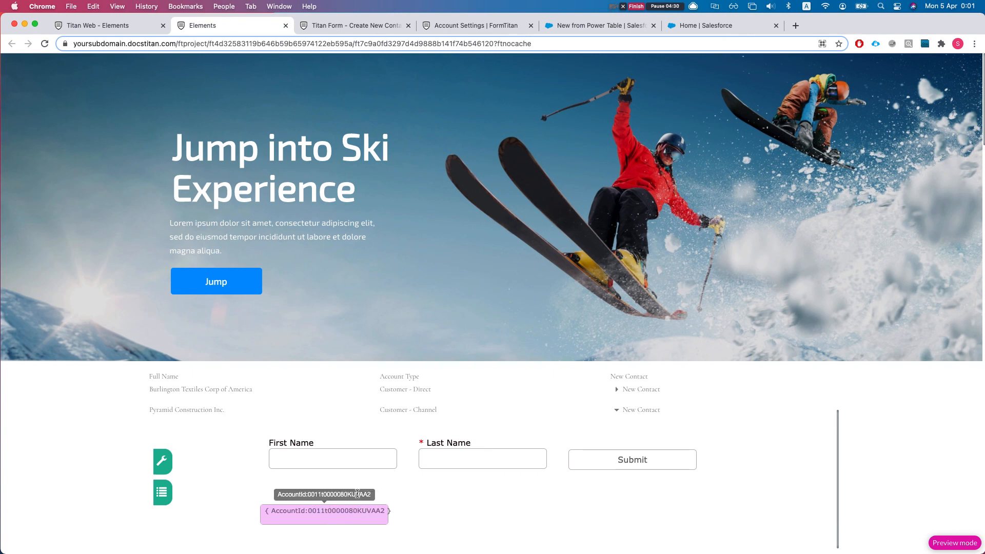